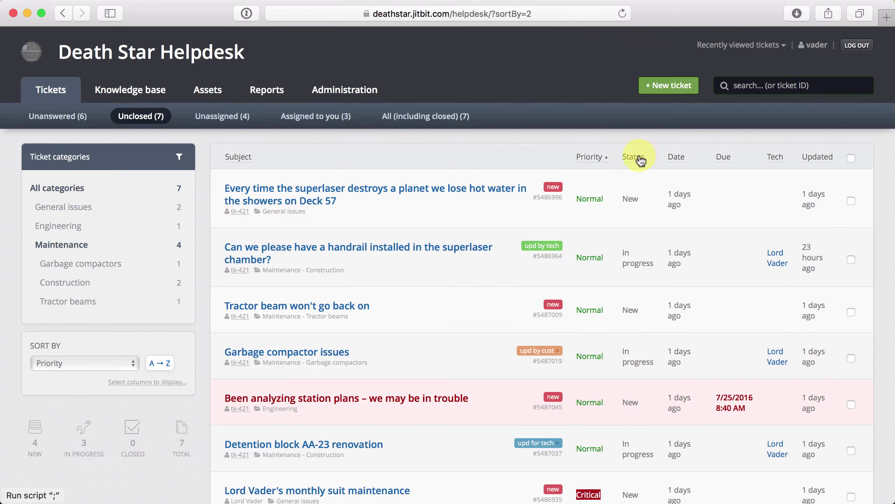
- Sort the ticket list by descending priority, followed by subject from A to Z, and check the other available sort fields
left_click(589, 159)
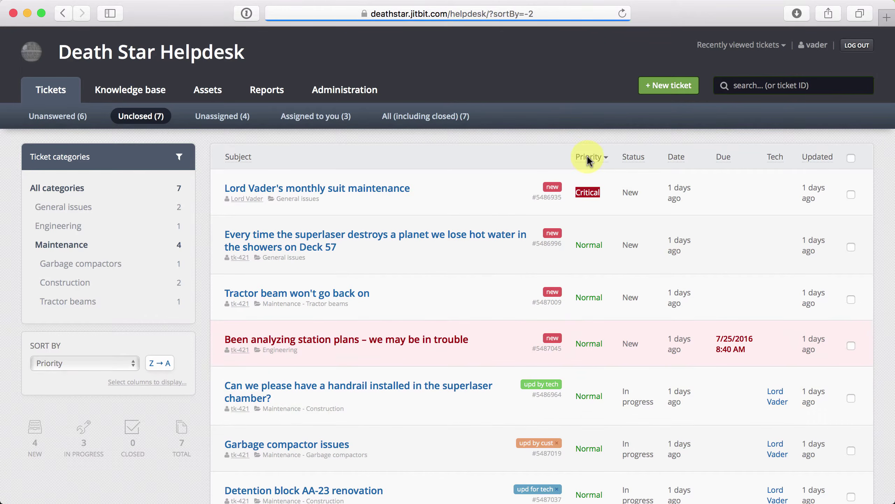
left_click(238, 160)
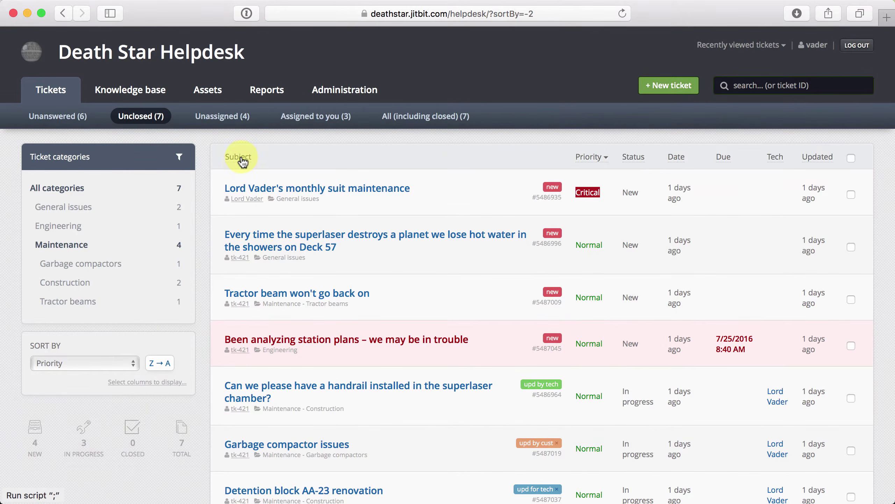
left_click(123, 364)
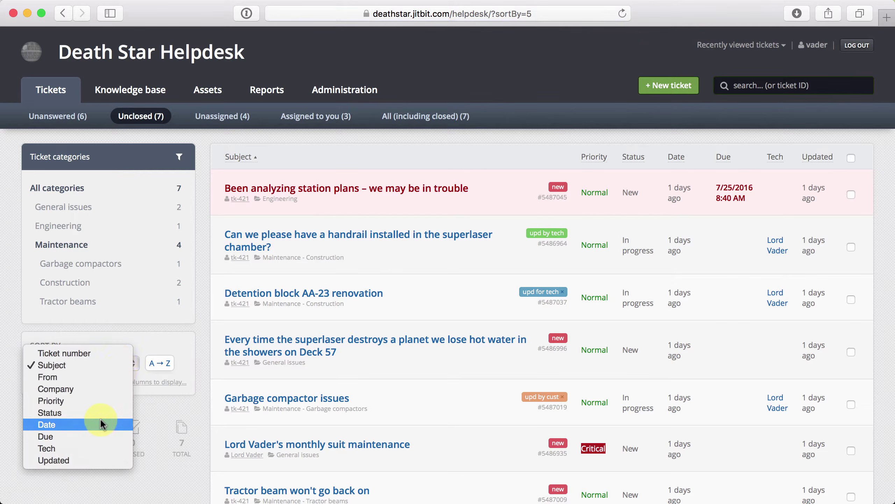
left_click(189, 337)
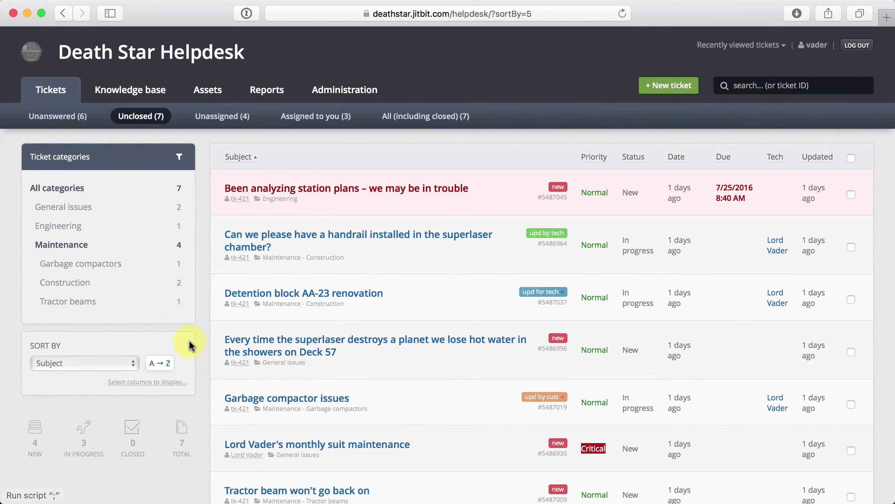
- Expand the selection of columns to display and toggle the Priority column off and back on
left_click(176, 384)
scroll(142, 410, "down", 2)
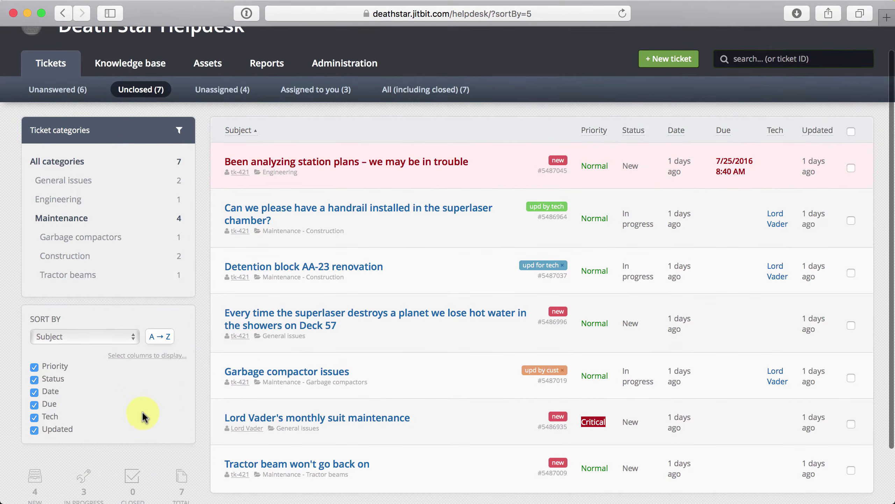
left_click(49, 368)
left_click(49, 368)
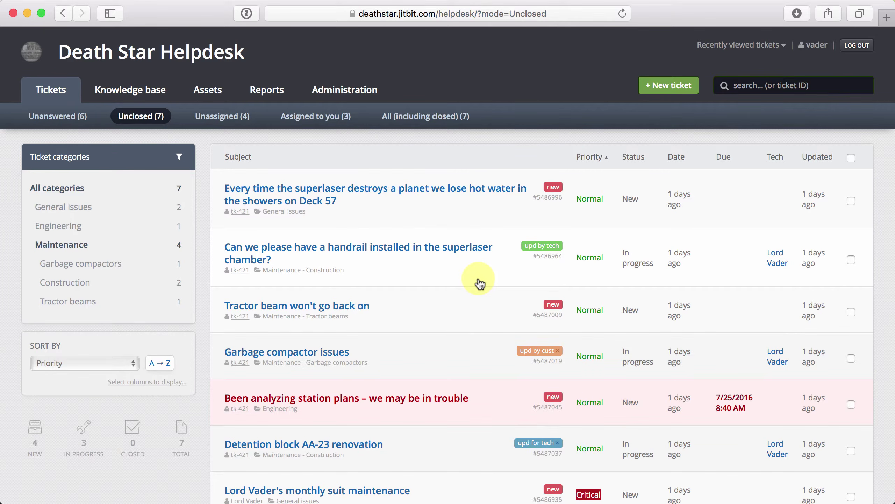
- Show the unanswered tickets, filter them to the General issues category, and return to all categories
left_click(70, 120)
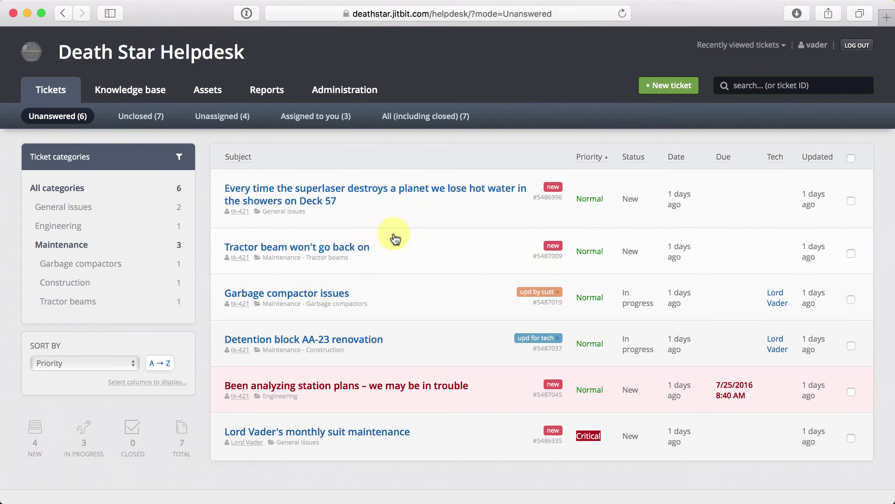
left_click(133, 180)
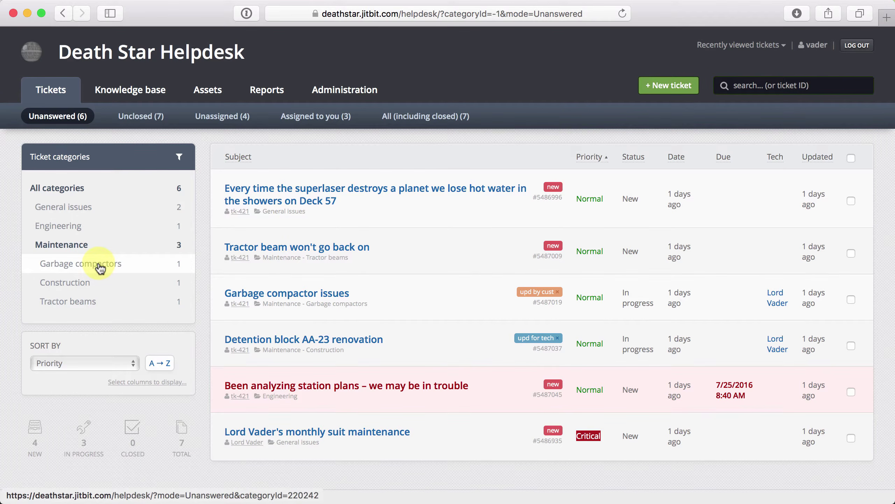
left_click(131, 212)
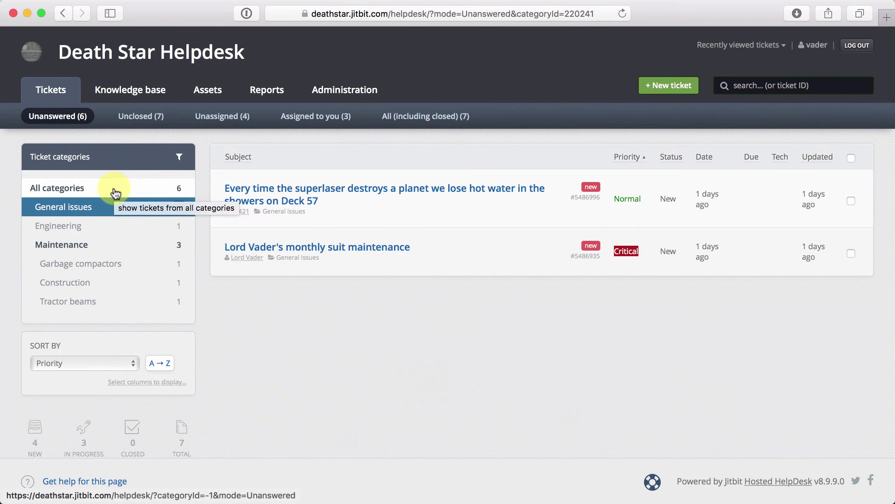
left_click(116, 193)
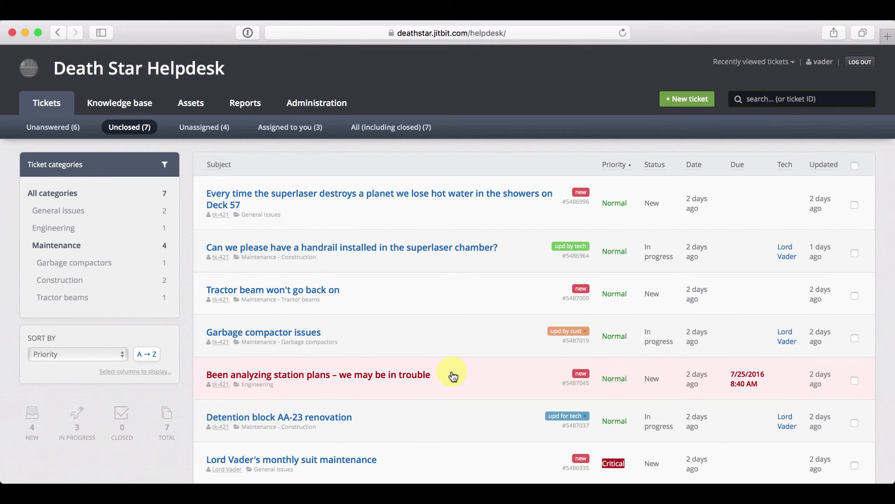
- Open the ticket requesting a handrail in the superlaser chamber and examine its subject, description and additional actions
left_click(448, 246)
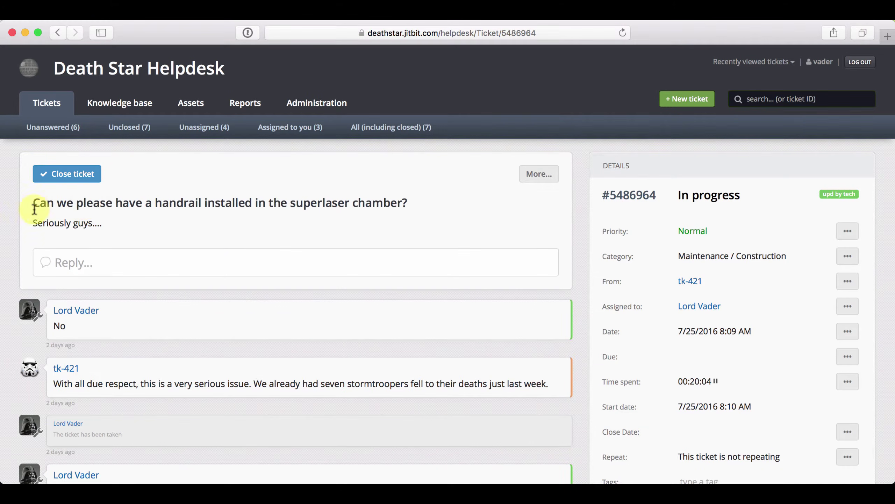
left_click_drag(34, 201, 319, 203)
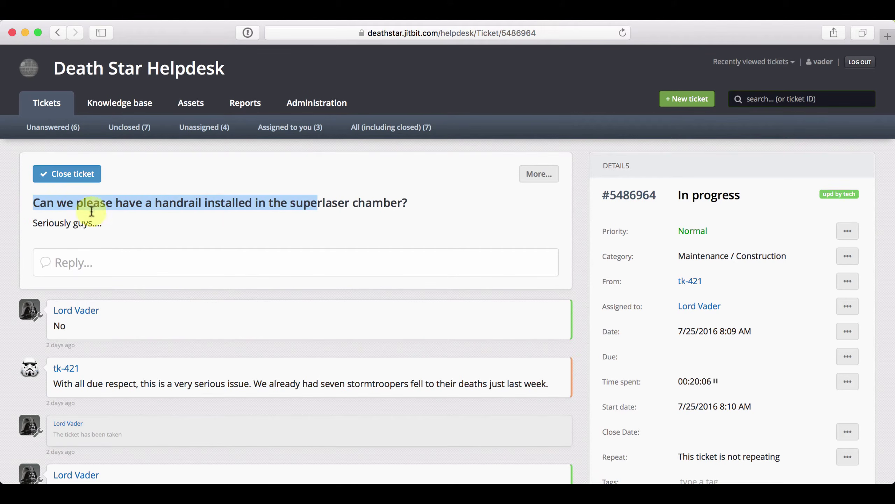
double_click(77, 215)
double_click(66, 220)
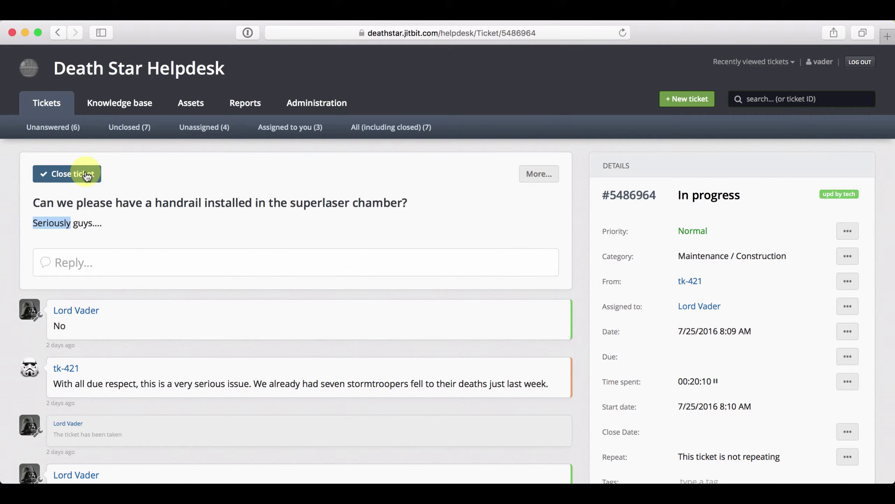
left_click(535, 172)
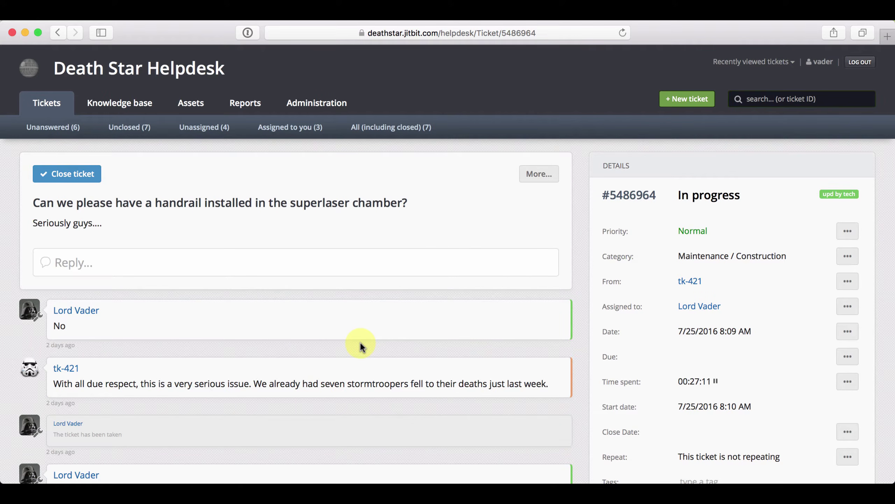
- Review the handrail ticket's replies and event history back to its original submission entry
scroll(361, 347, "down", 2)
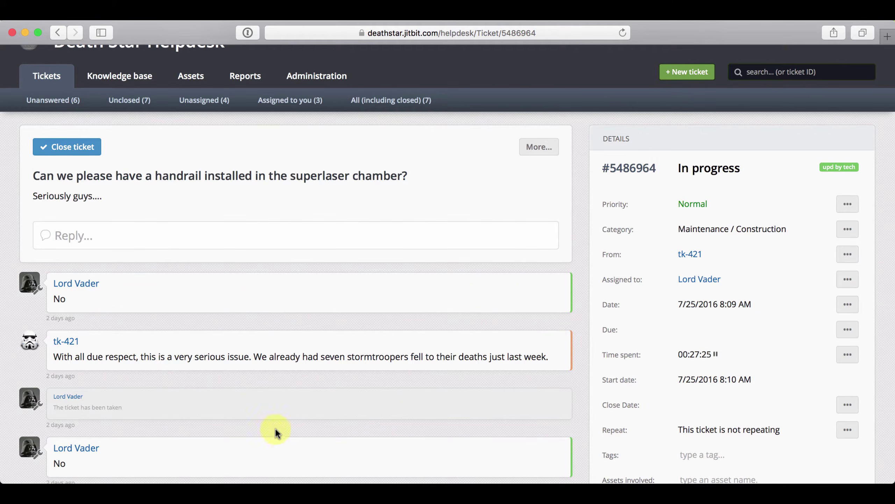
scroll(279, 433, "down", 3)
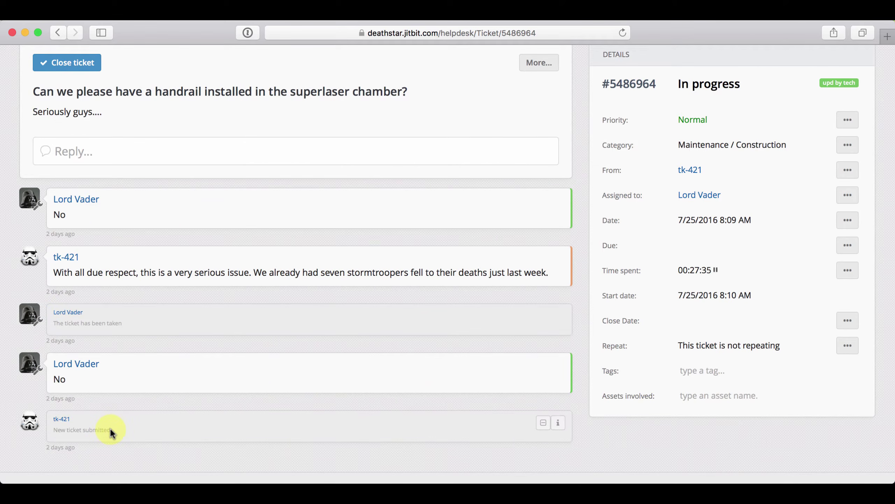
left_click_drag(110, 429, 27, 429)
left_click(78, 432)
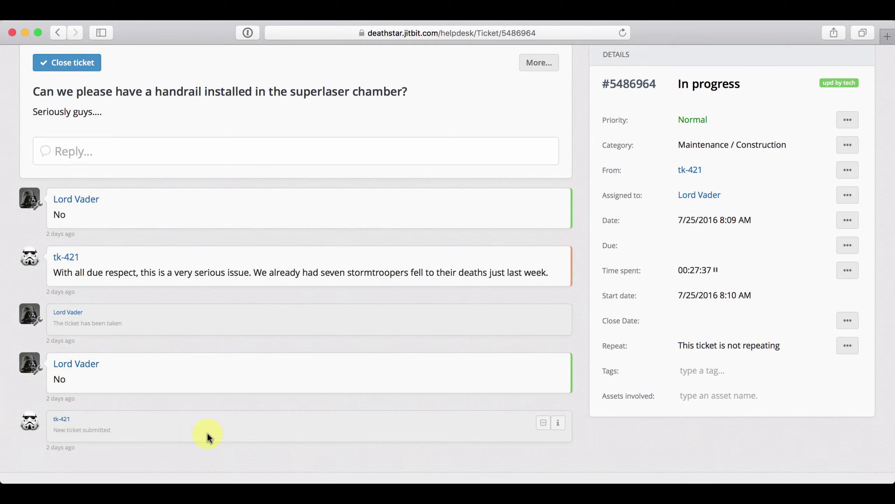
scroll(207, 433, "up", 3)
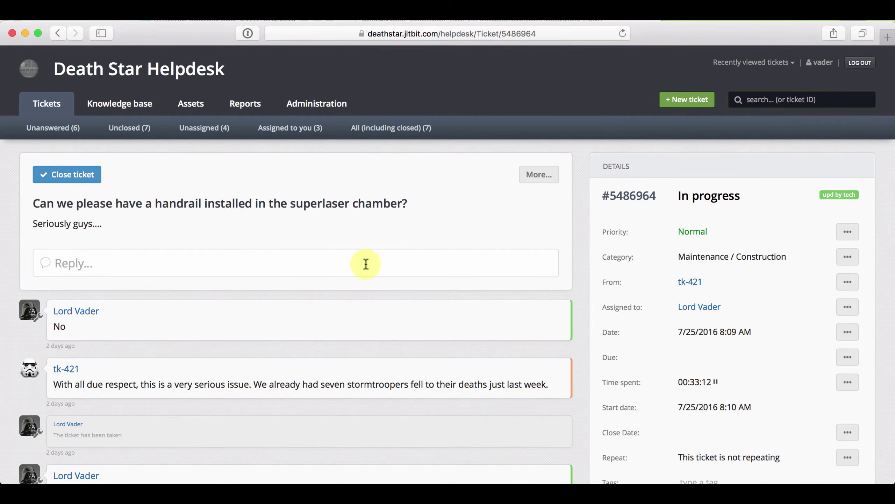
- Reply to the handrail ticket using the "Hope that helped" canned response, without closing the ticket
left_click(300, 265)
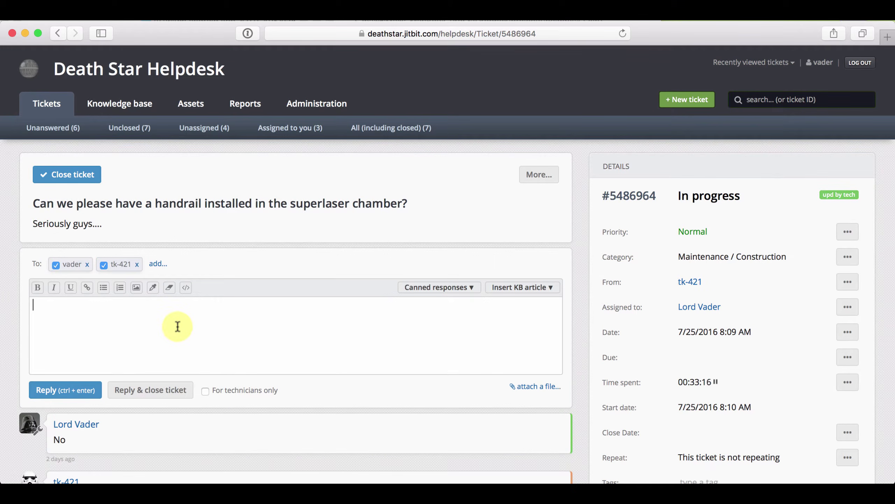
left_click(437, 288)
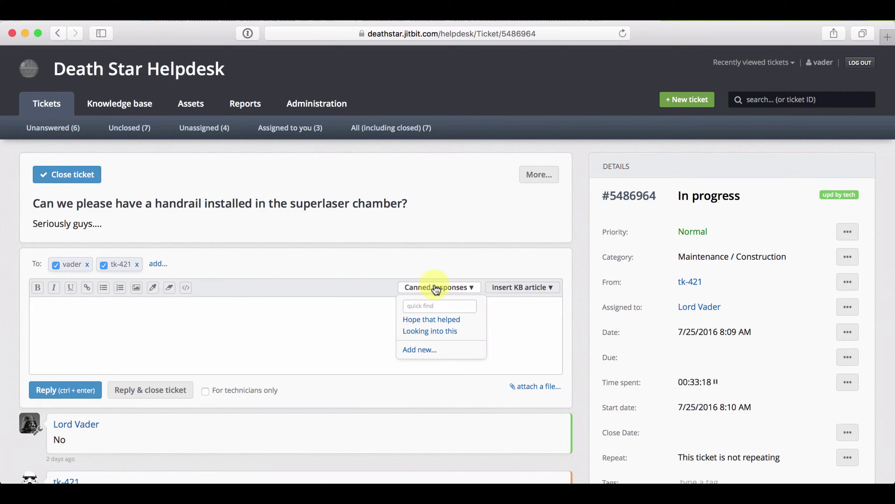
left_click(422, 320)
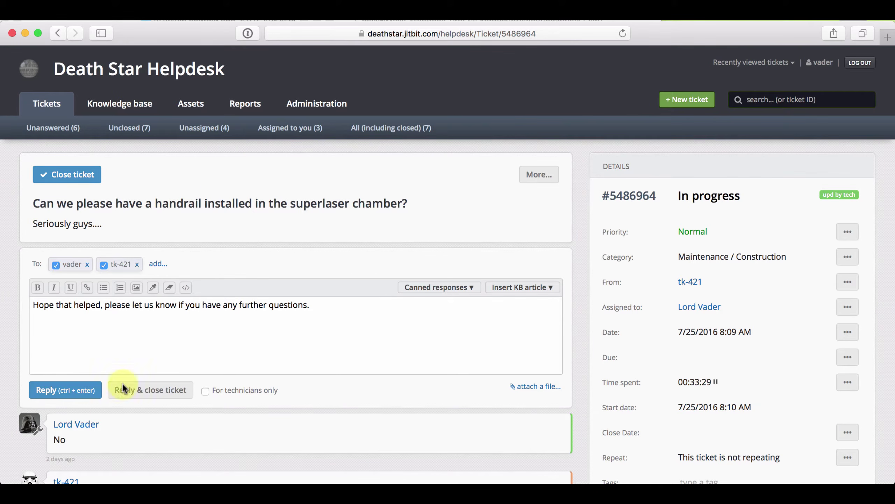
left_click(70, 389)
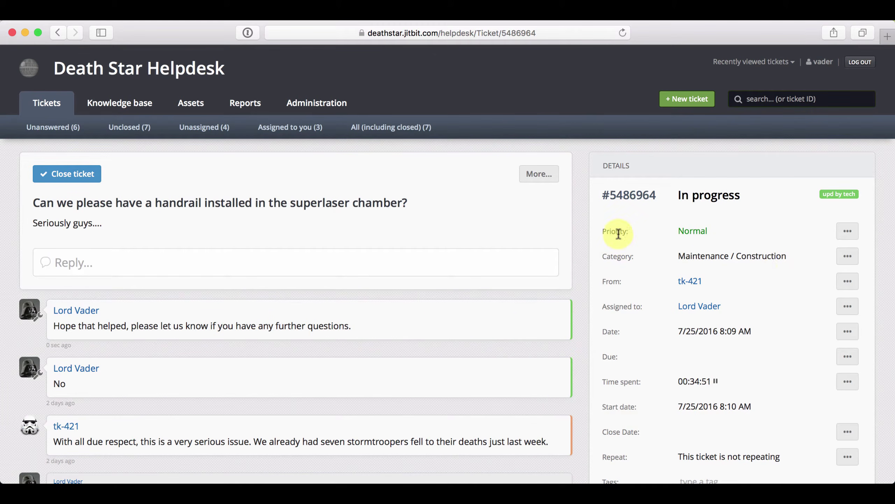
- Look over the handrail ticket's details, from priority and category to tags and assets involved
scroll(759, 307, "down", 5)
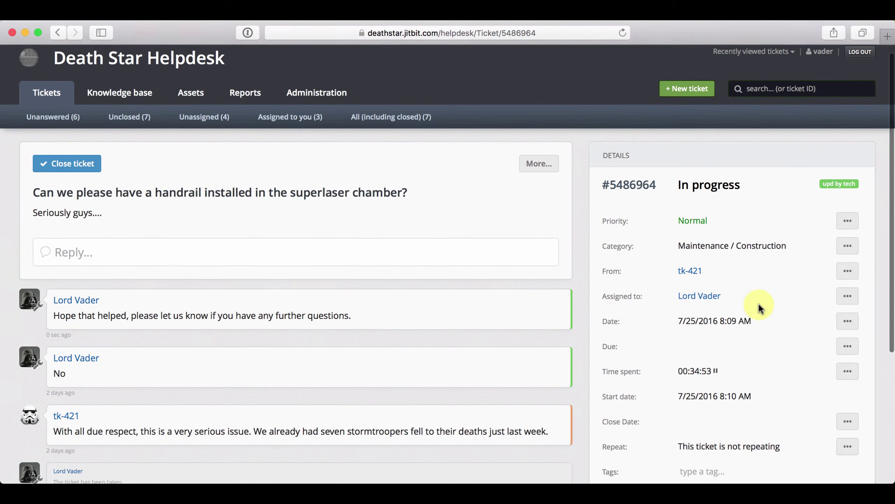
scroll(759, 306, "up", 3)
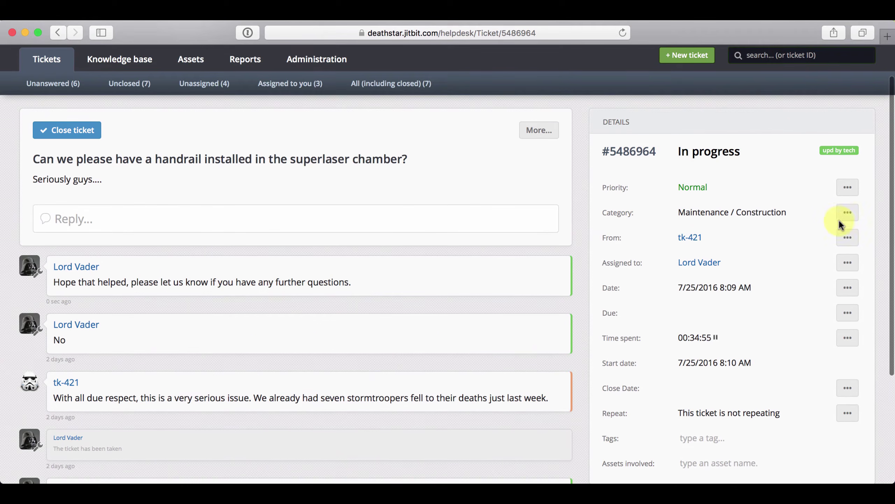
scroll(819, 342, "down", 2)
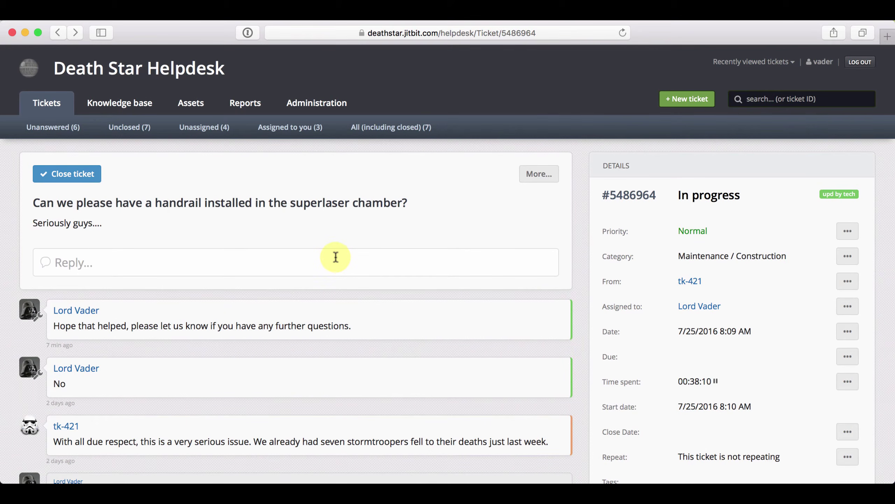
- In the general administration settings, change the header background color to 3166B5 and the menu-bar background color to 234B75
left_click(326, 102)
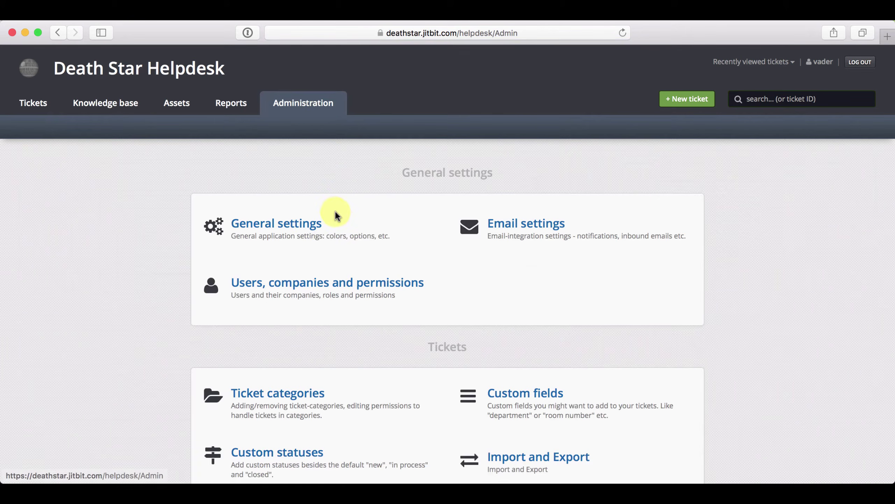
left_click(304, 222)
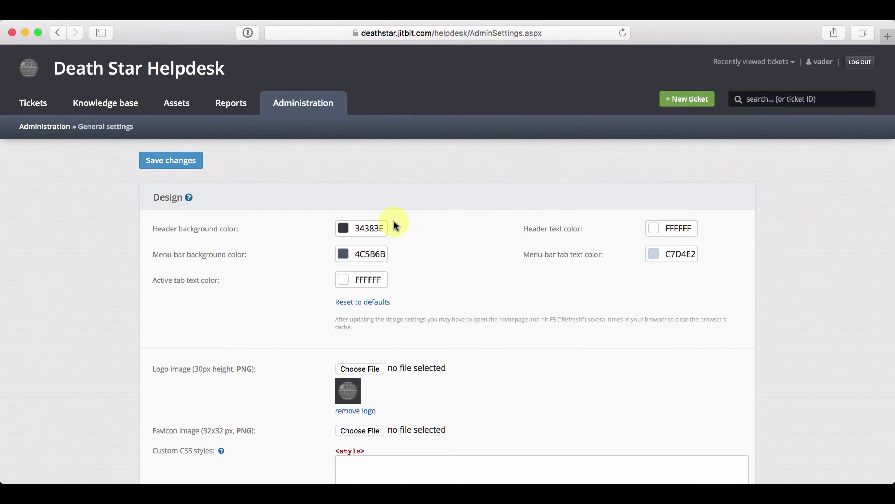
left_click(374, 228)
left_click_drag(395, 303, 409, 318)
left_click(372, 254)
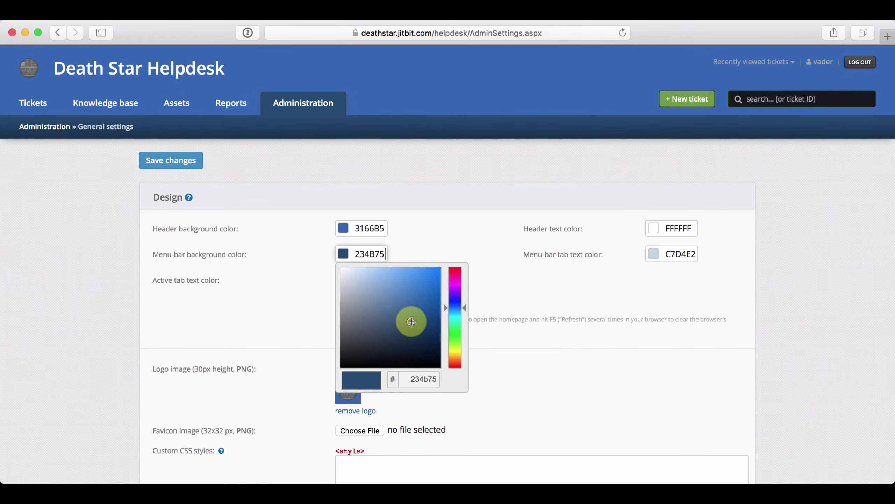
left_click(536, 293)
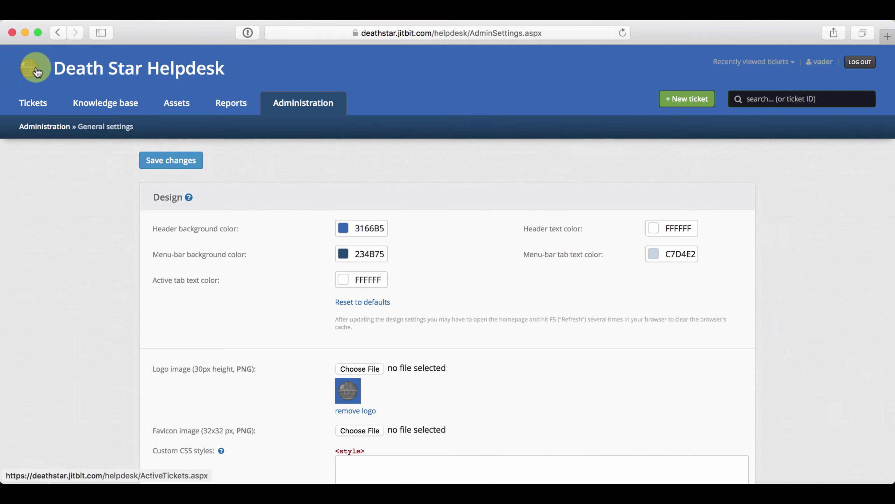
- Review the remaining general settings, including logo, custom CSS, region, working hours and the various ticket options
scroll(502, 320, "down", 15)
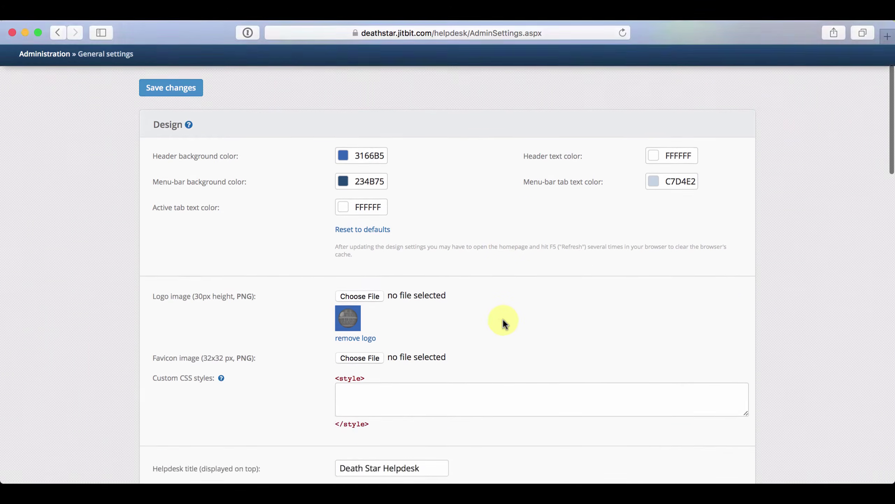
scroll(502, 319, "down", 10)
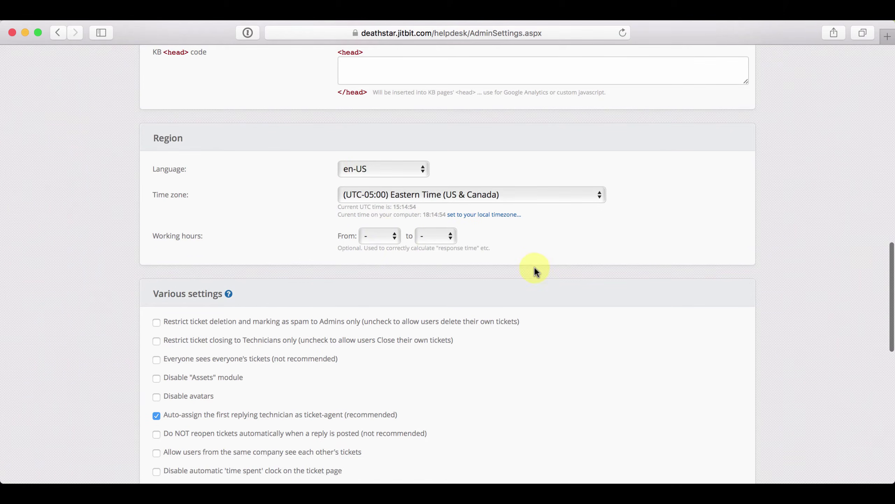
scroll(535, 271, "down", 3)
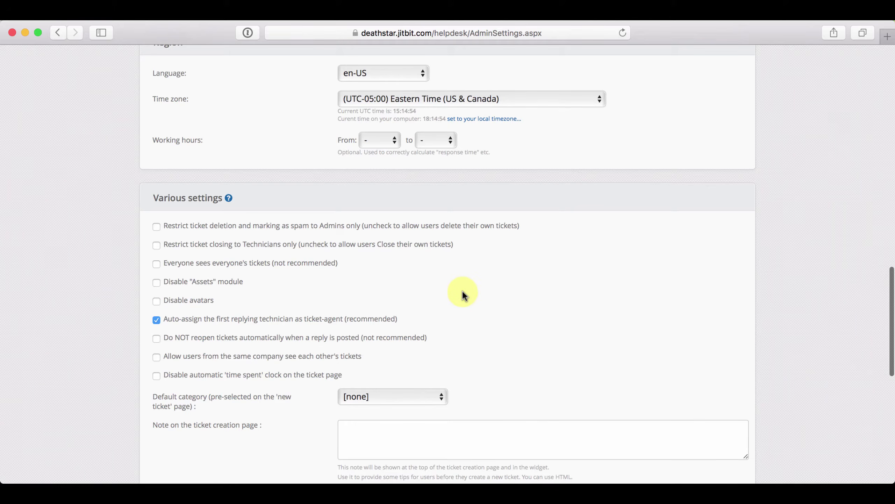
scroll(464, 295, "down", 9)
scroll(463, 295, "up", 6)
- Open the email settings in the administration area and highlight the helpdesk's provided incoming email address
left_click(323, 99)
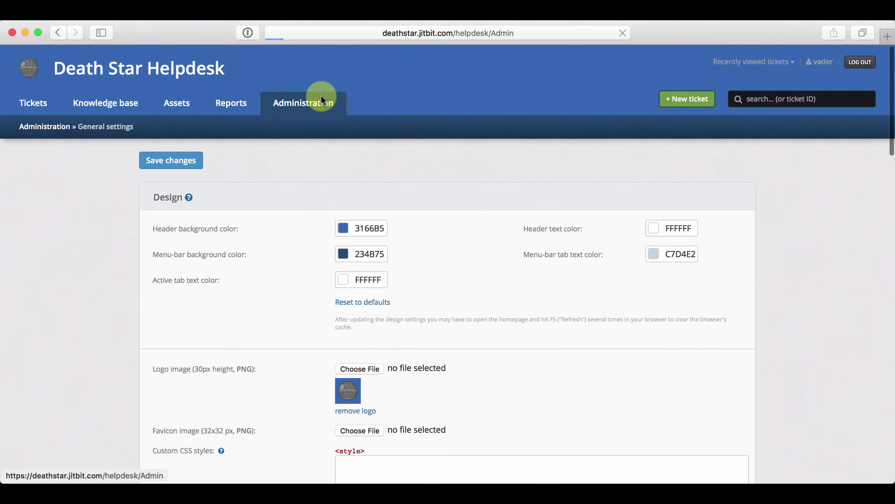
left_click(534, 225)
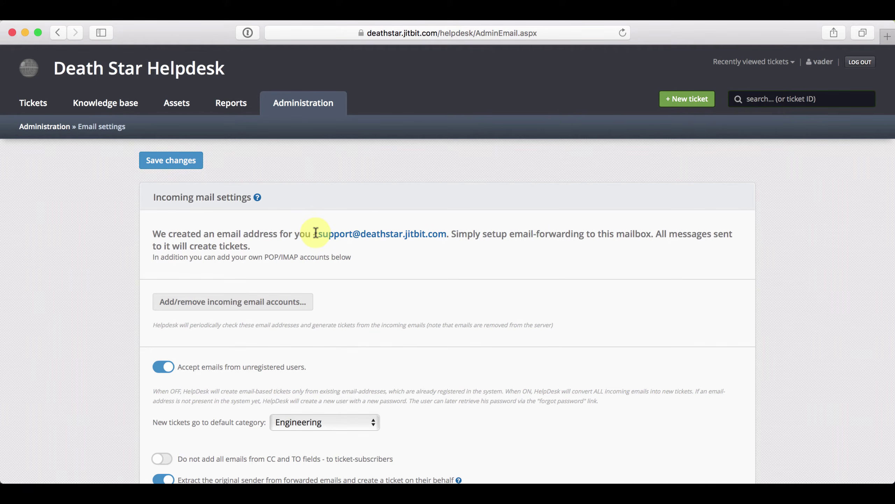
left_click_drag(313, 234, 448, 242)
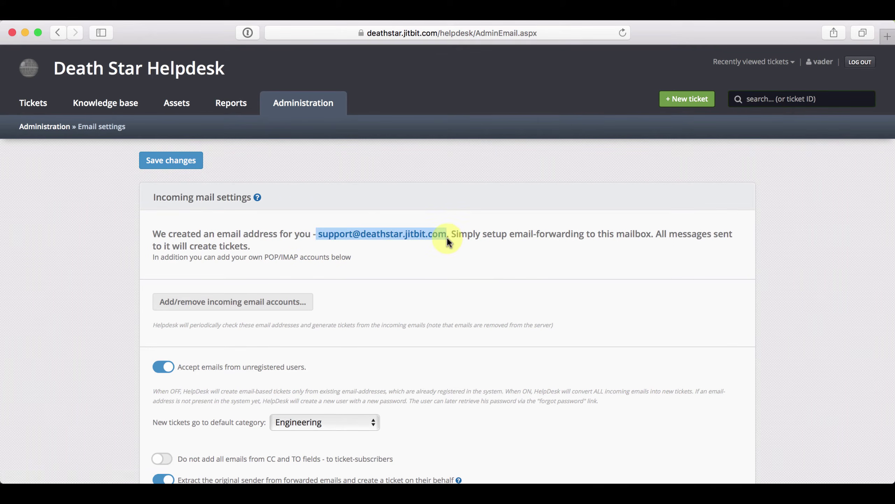
- Open the incoming email accounts page to view the form for adding a POP3 or IMAP mailbox
left_click(465, 235)
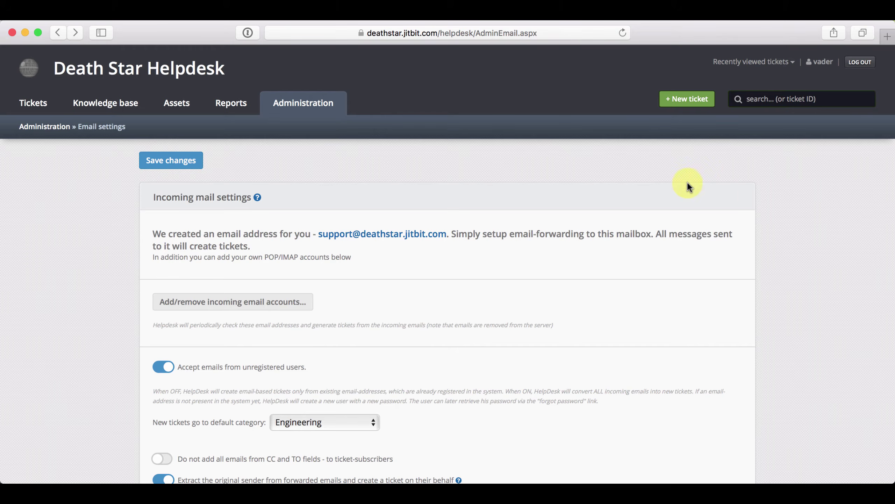
left_click(284, 308)
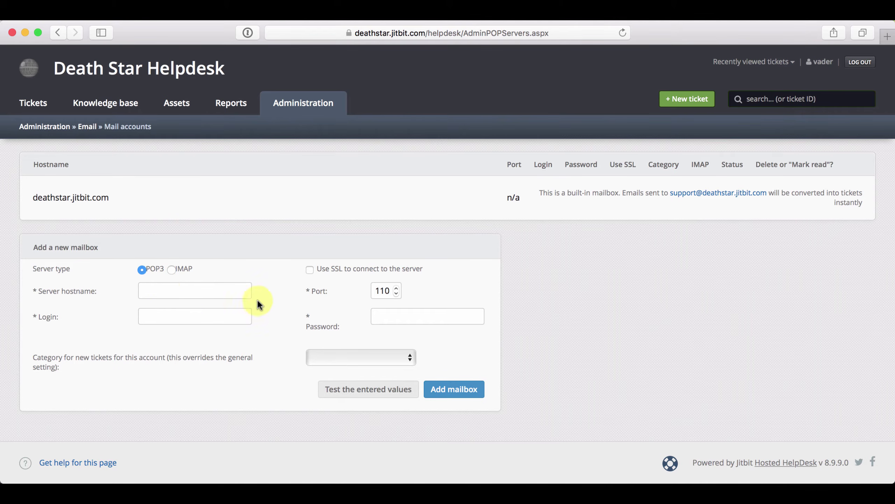
- Open the users, companies and permissions page in the administration area and filter the user list to admins
left_click(313, 102)
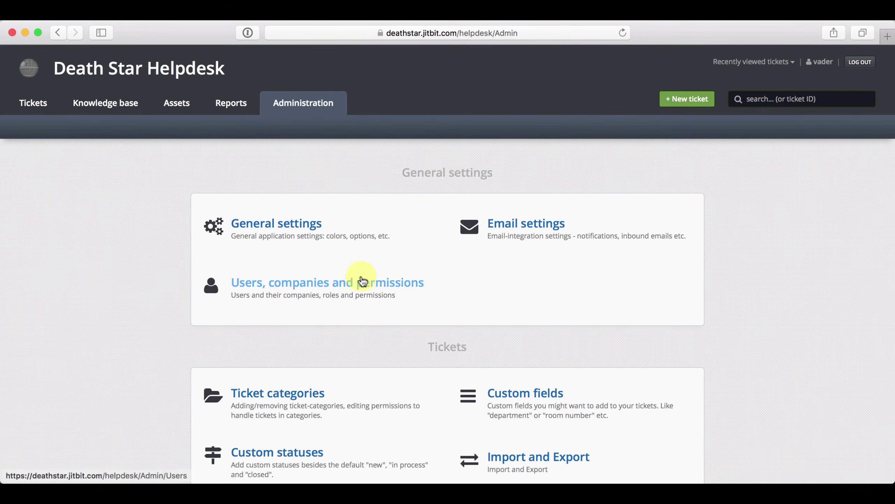
left_click(349, 286)
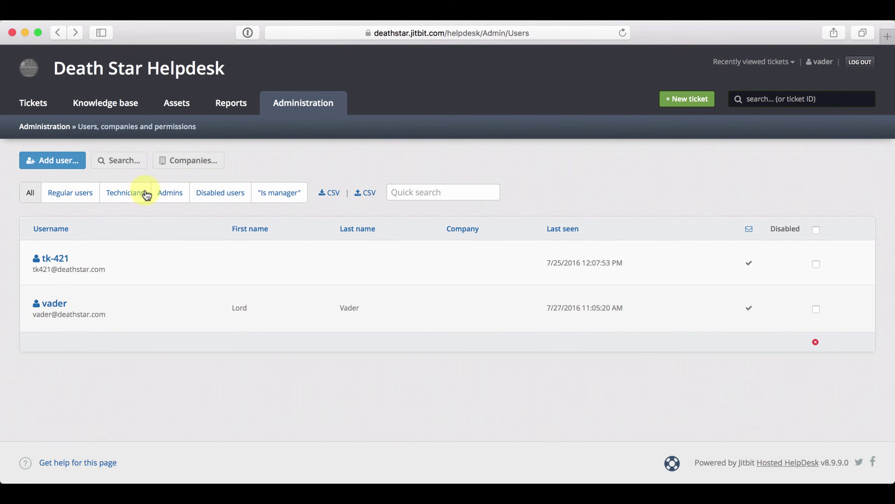
left_click(170, 196)
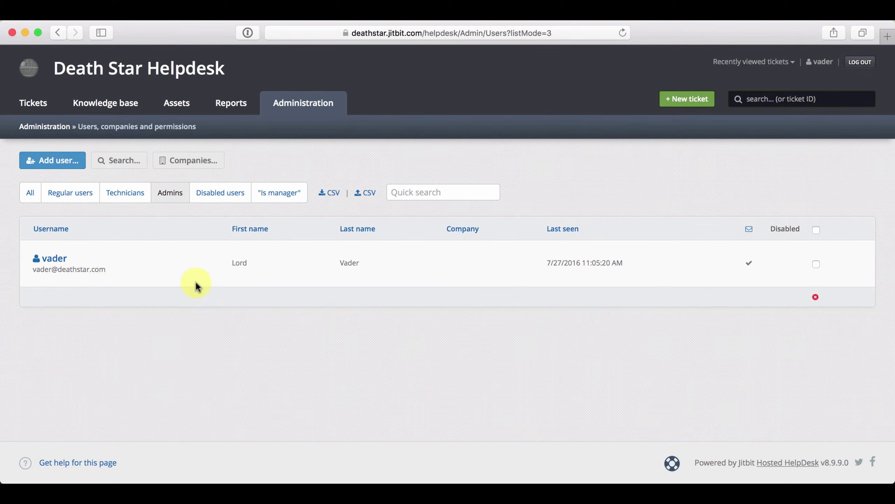
- Create an automation rule named "test" in the administration area, with "Ticket is created" as its trigger
left_click(297, 106)
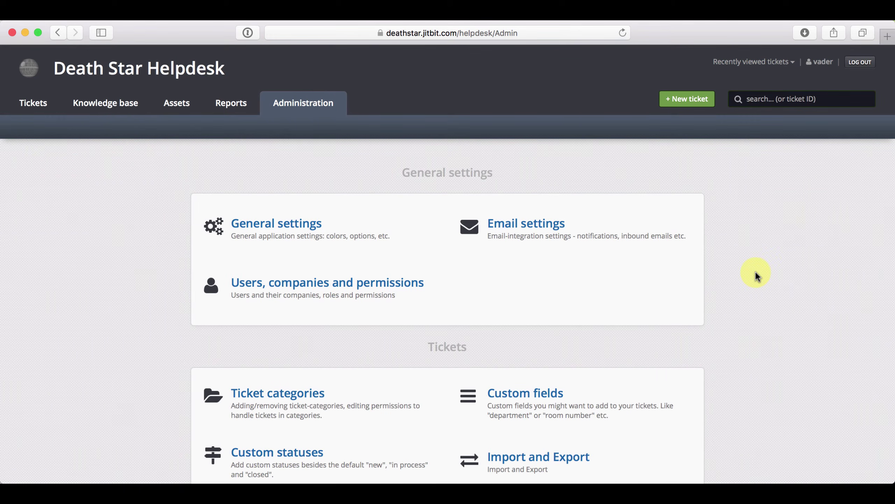
scroll(757, 277, "down", 10)
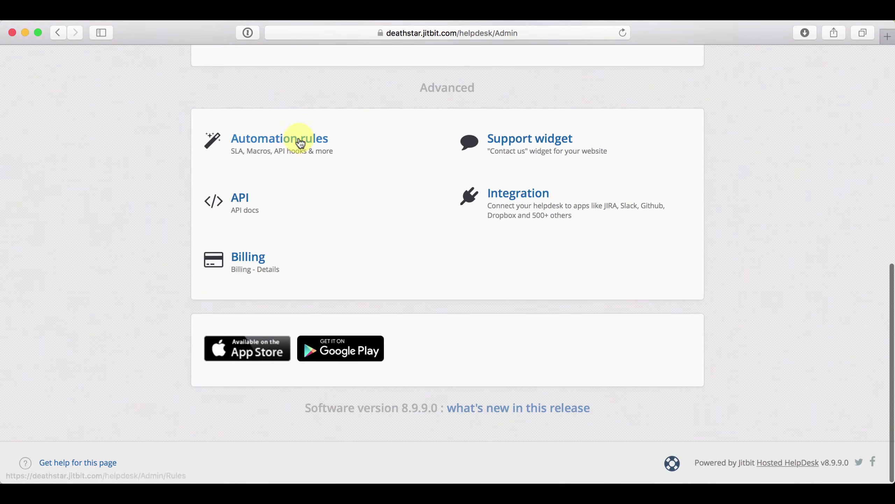
left_click(292, 143)
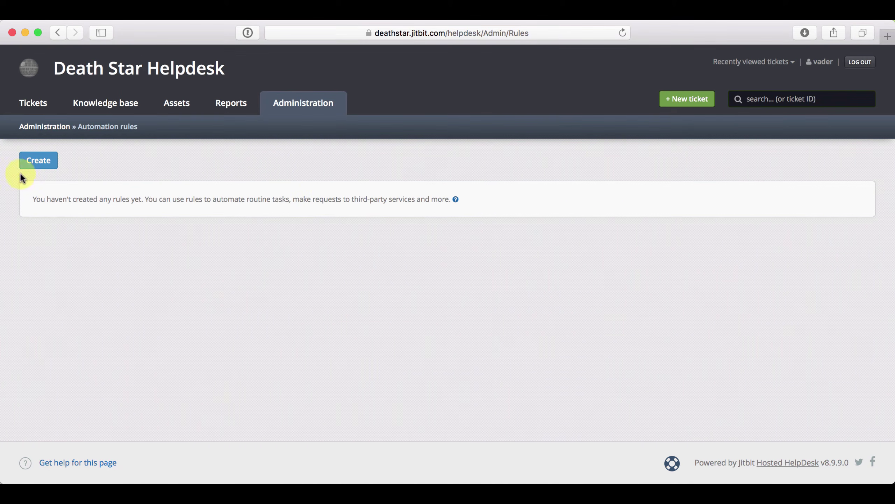
left_click(37, 160)
left_click(296, 154)
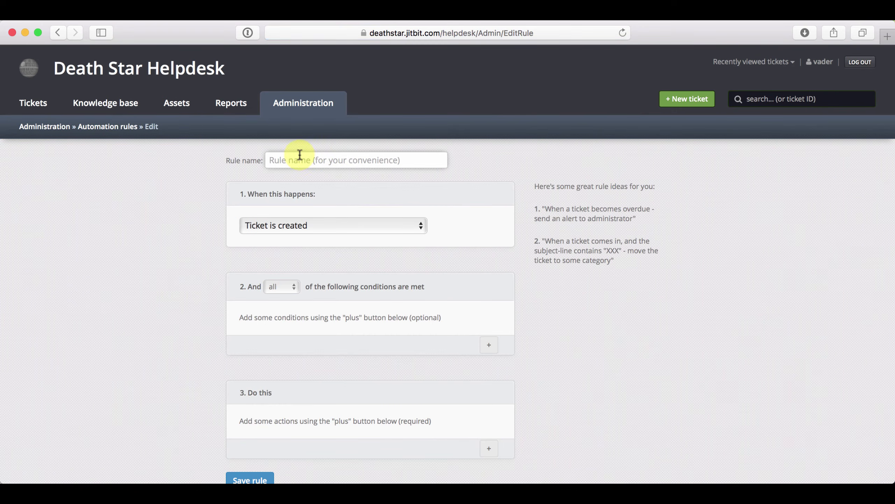
type("test")
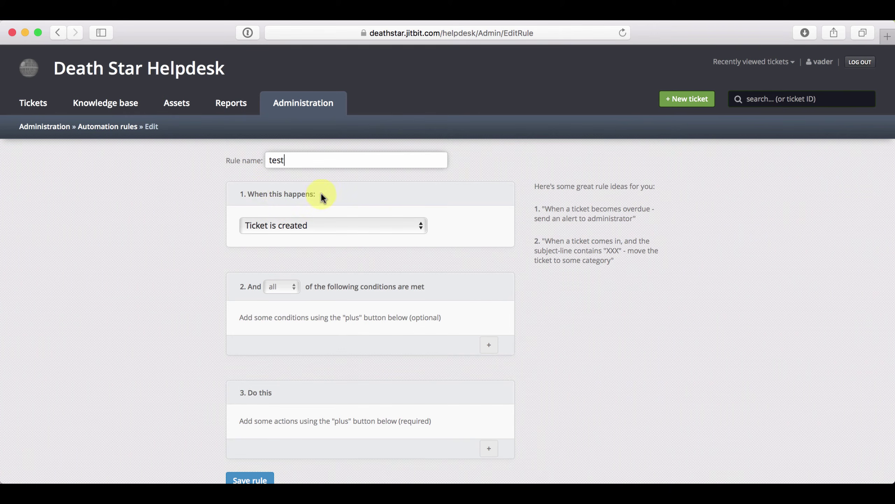
left_click(316, 225)
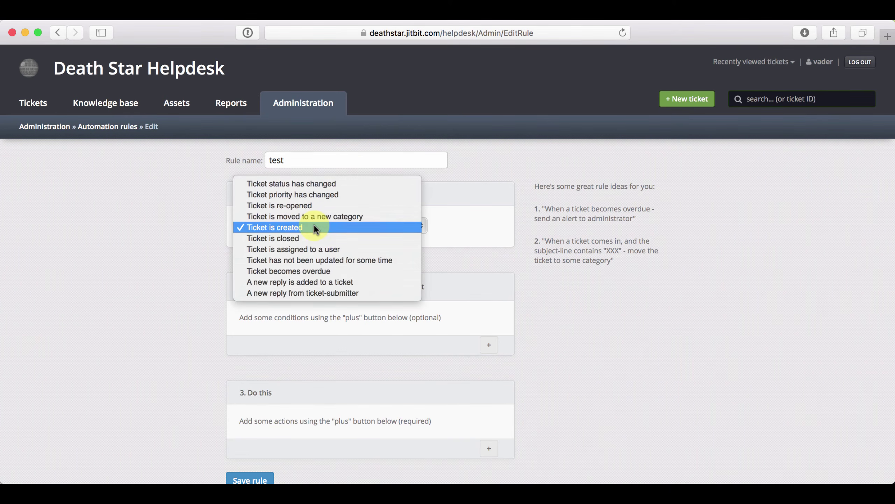
left_click(314, 225)
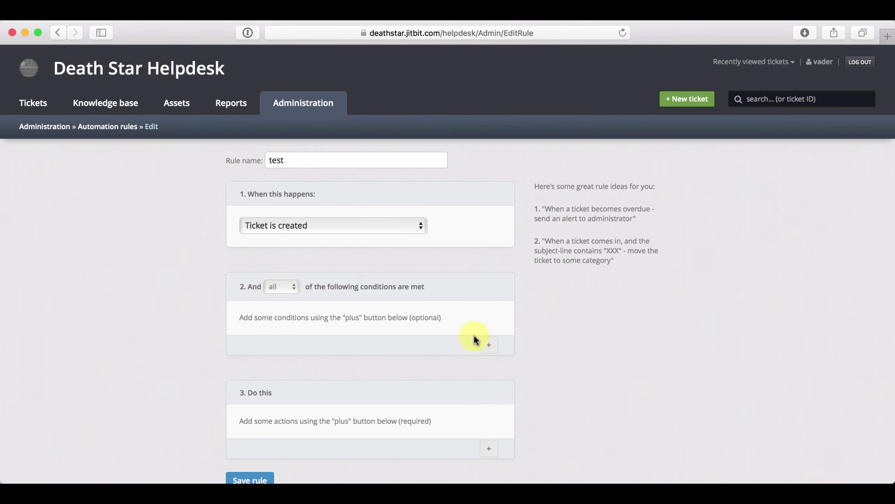
- Add a condition to the rule requiring the ticket's subject to contain "superlaser"
left_click(488, 344)
left_click(376, 347)
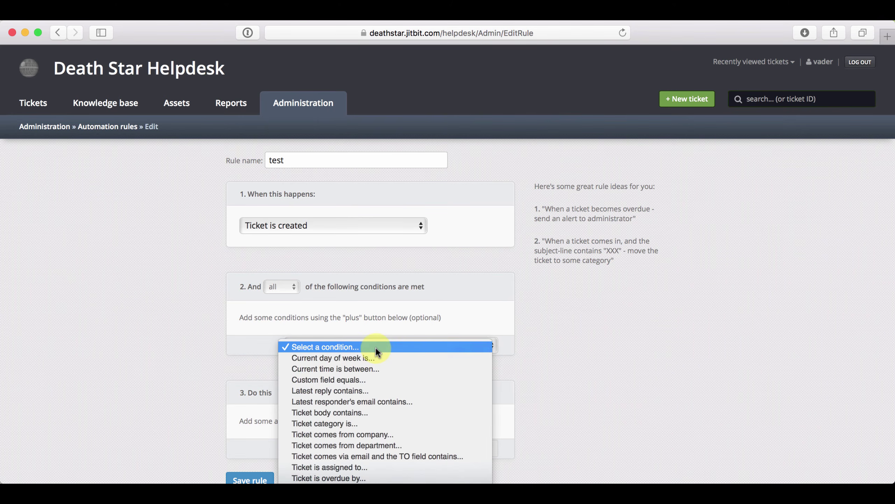
scroll(412, 455, "down", 3)
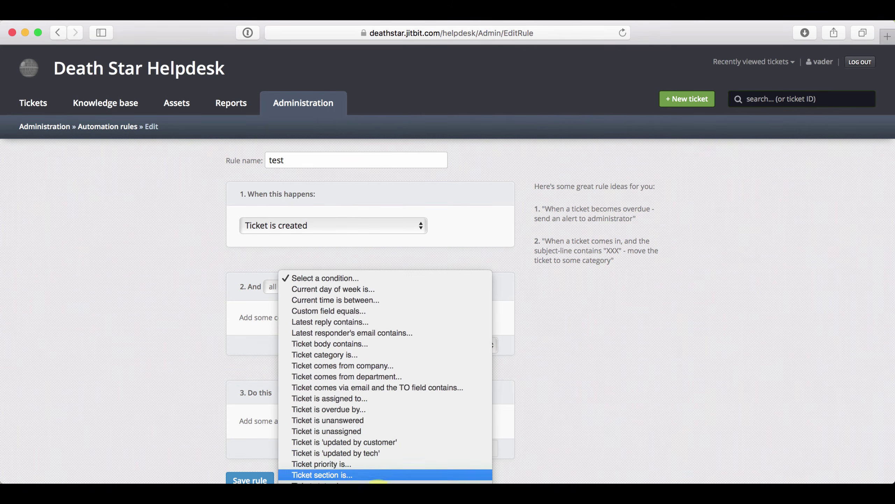
left_click(388, 477)
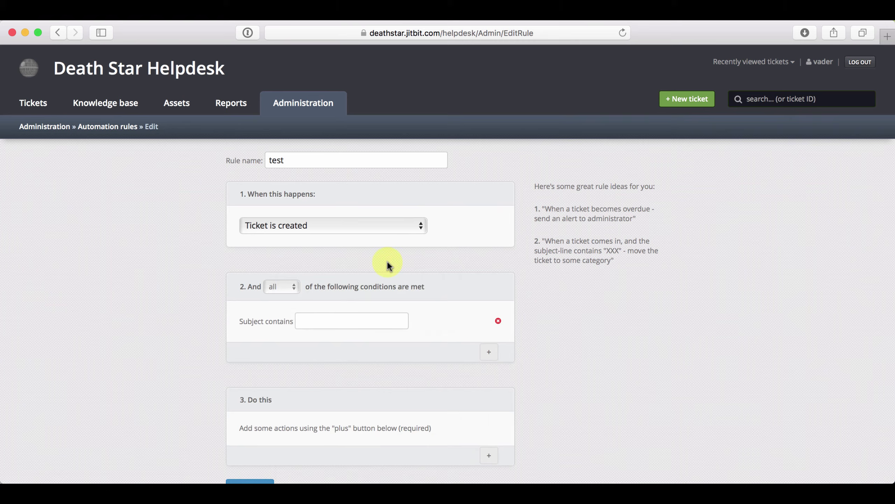
left_click(323, 328)
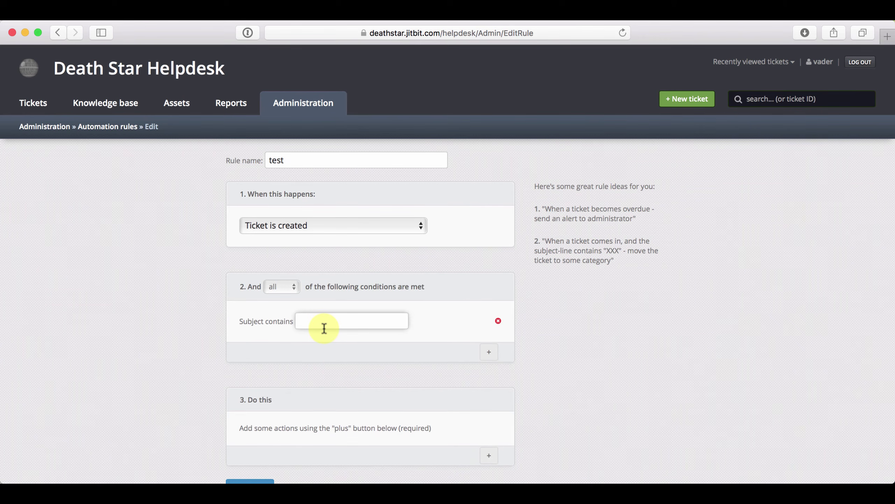
type("superlaser")
- Add an action that moves the ticket to the Superlaser category under Weaponry, and save the rule
scroll(344, 400, "down", 3)
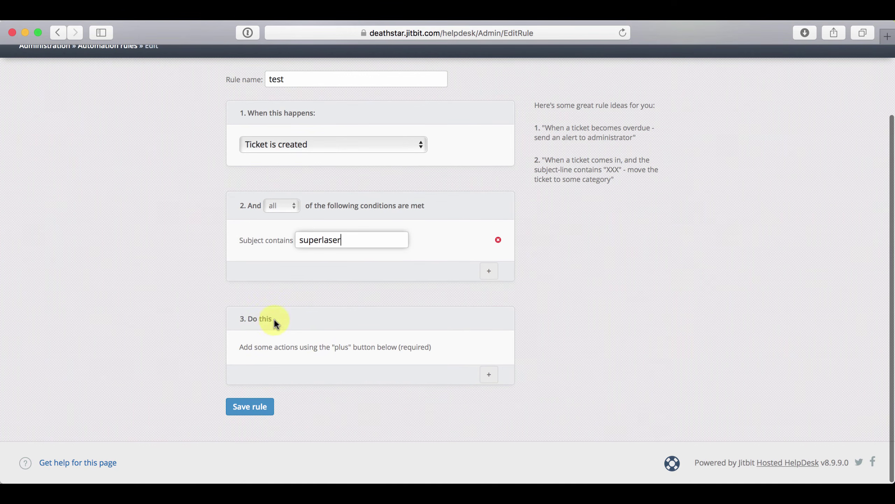
left_click(489, 377)
left_click(380, 374)
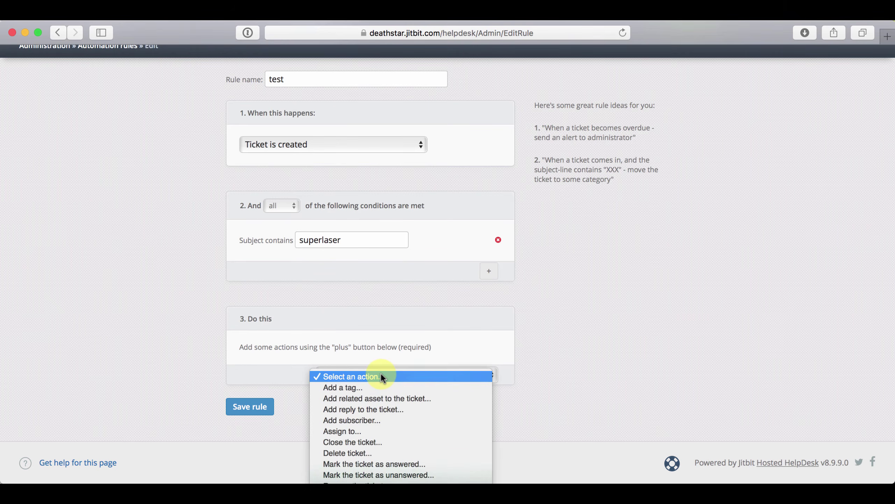
scroll(432, 472, "down", 5)
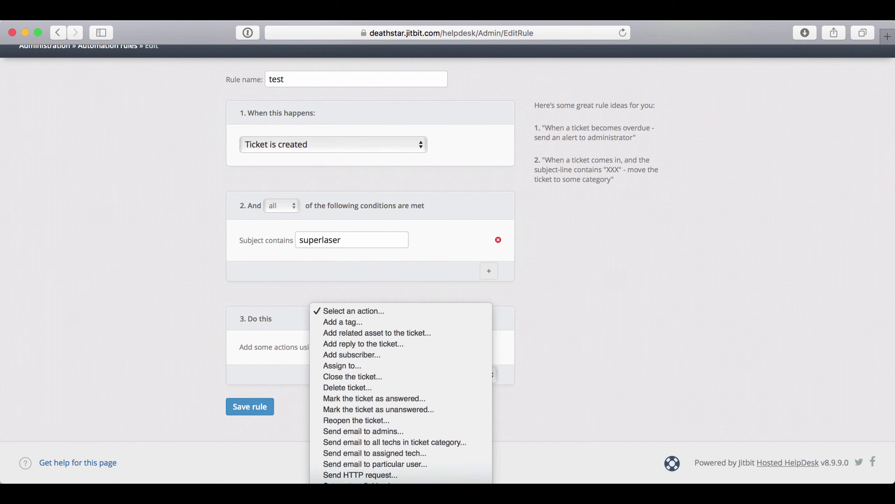
left_click(377, 374)
left_click(352, 382)
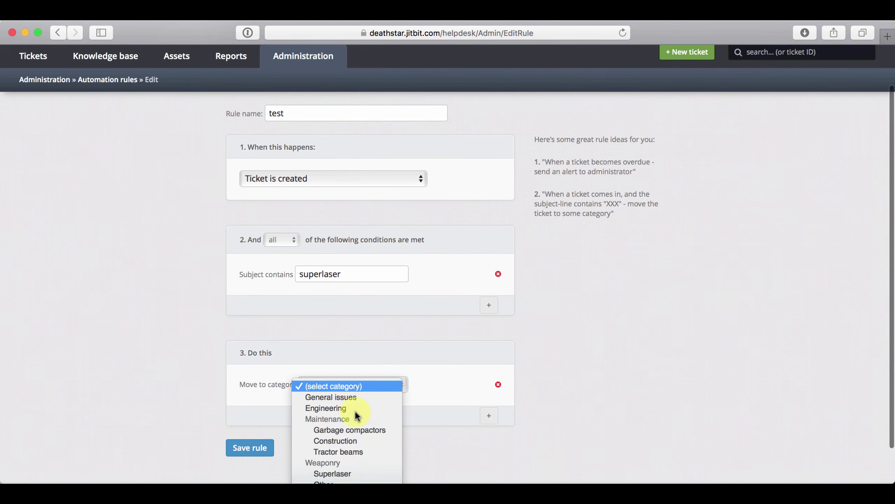
left_click(345, 474)
left_click(262, 454)
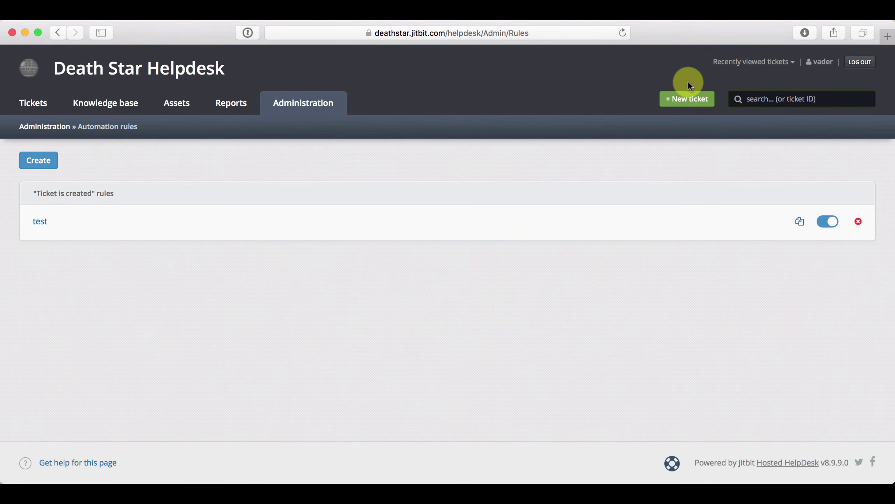
- Submit a new ticket with the subject "superlaser is broken", the details "test" and the category General issues
left_click(671, 101)
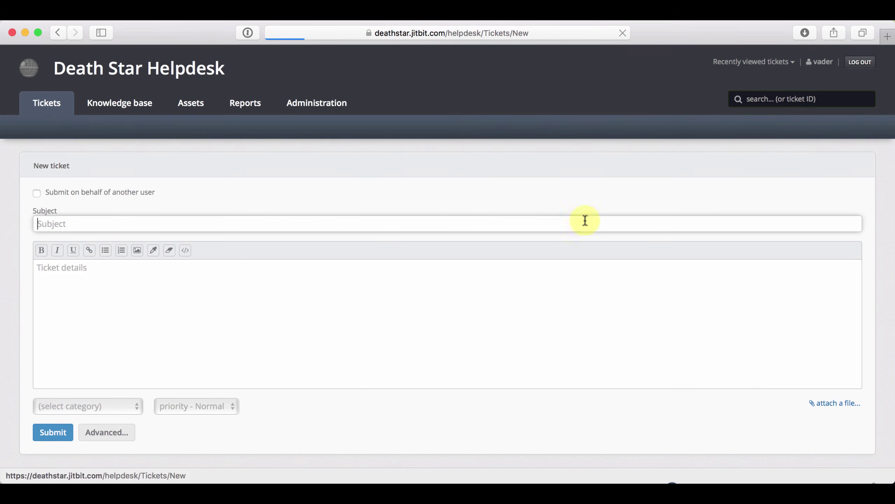
left_click(346, 227)
type("su")
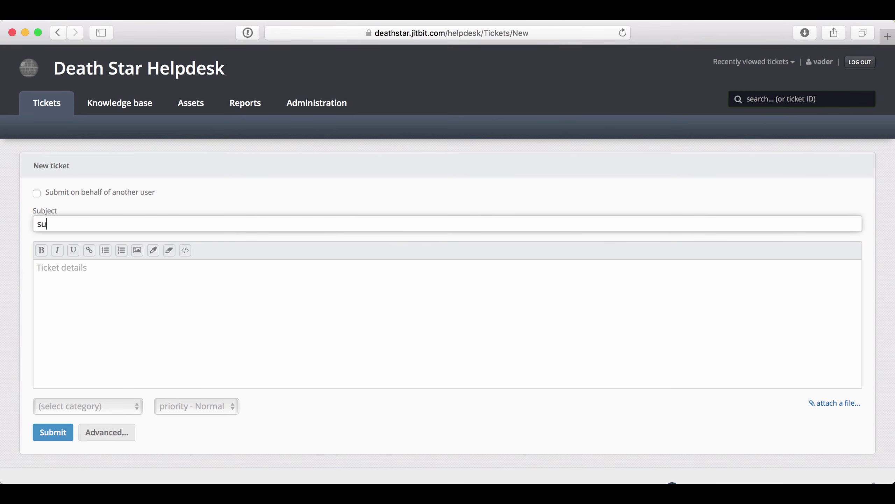
type("perlaser is broken")
key("Tab")
type("t")
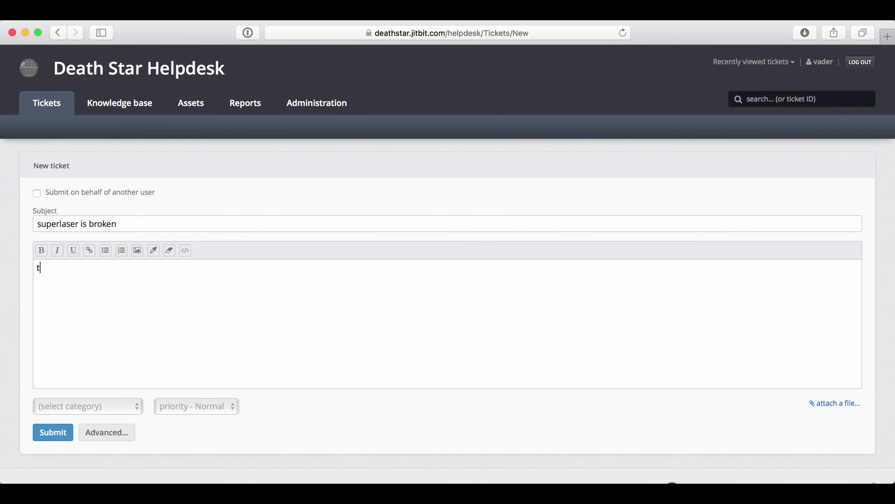
type("est")
left_click(130, 407)
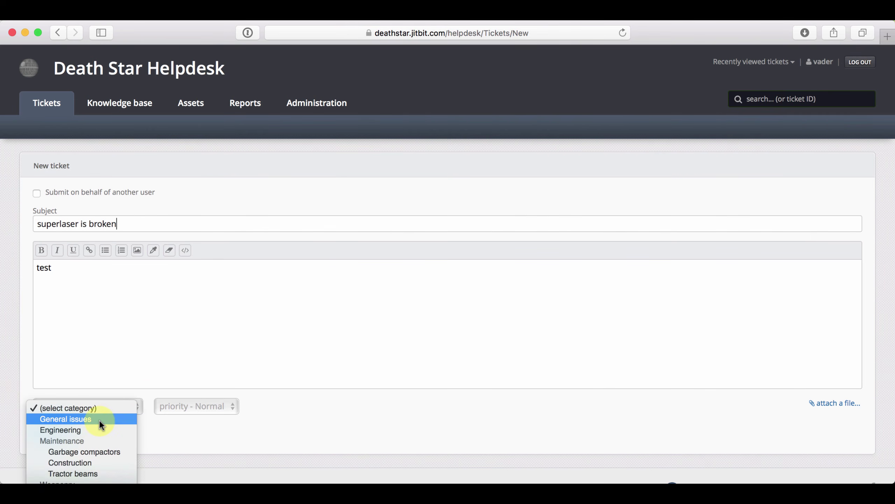
left_click(99, 420)
left_click(52, 432)
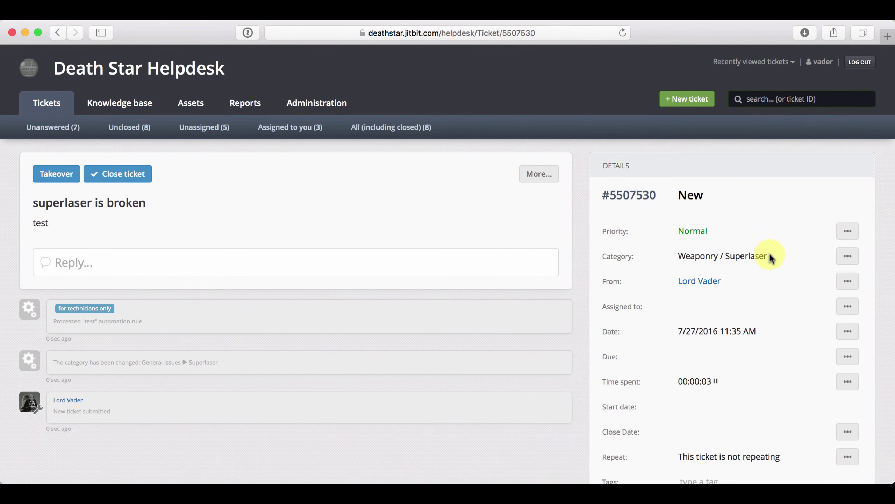
- Check the automation rule's effect by highlighting the new ticket's category and the rule-processing entry in its history
left_click_drag(770, 258, 677, 255)
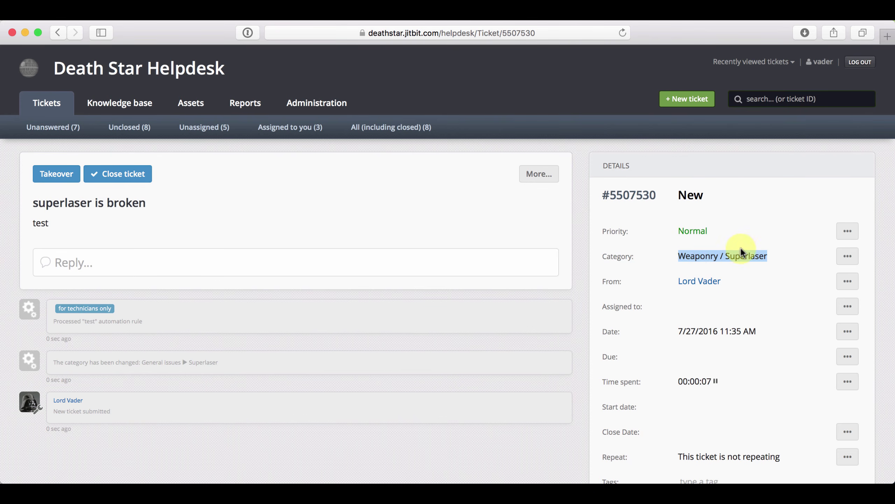
left_click_drag(149, 321, 44, 314)
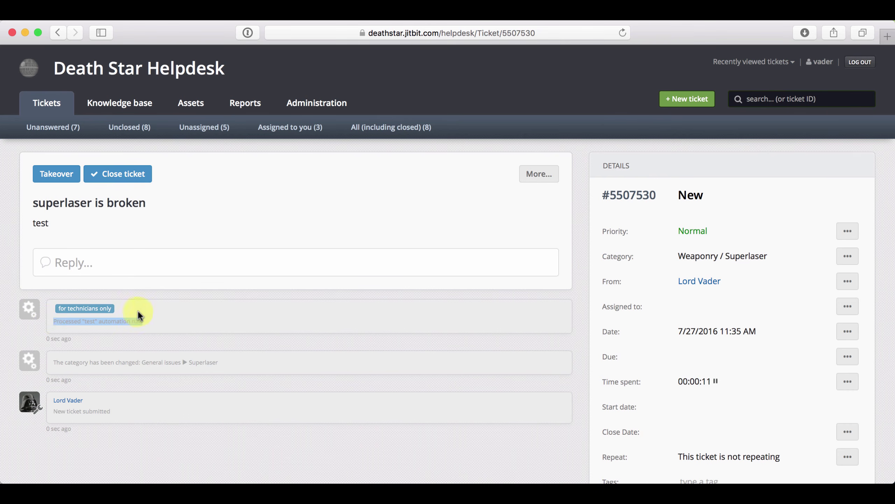